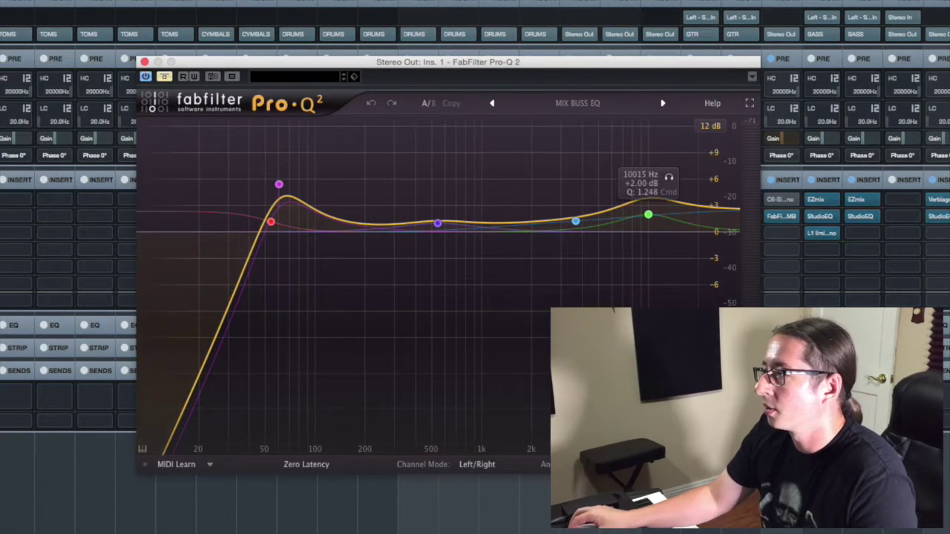
Step: Take the Pro-Q 2 EQ on the stereo output out of bypass, and compare the playing mix with it off and on
left_click(947, 200)
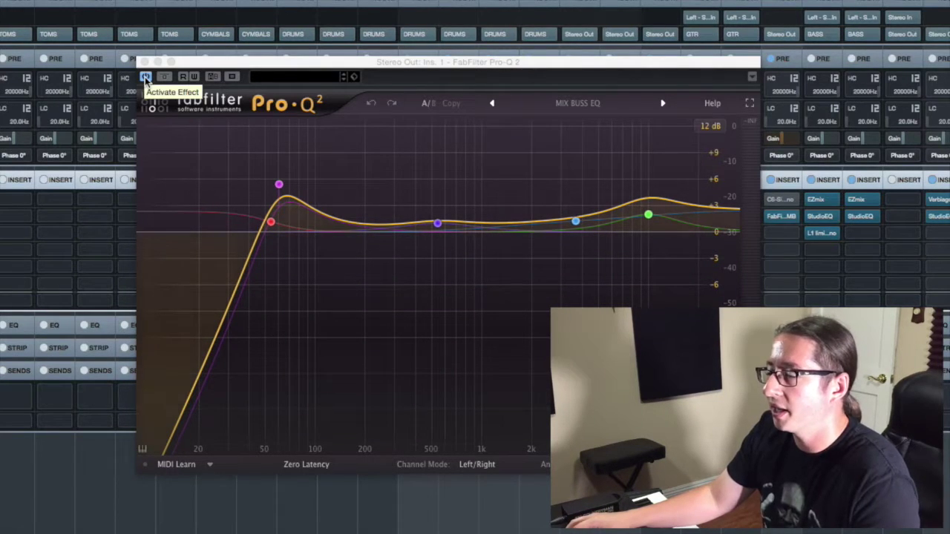
key("space")
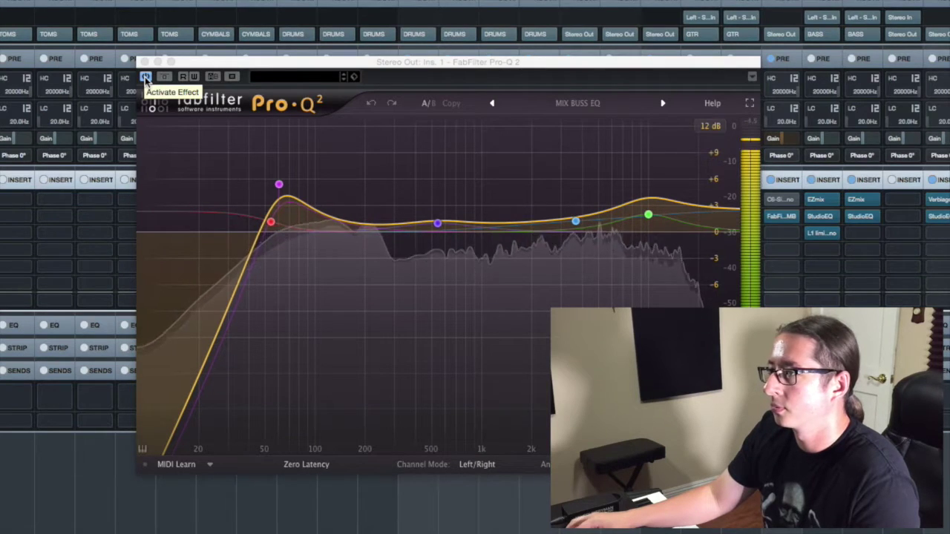
left_click(146, 77)
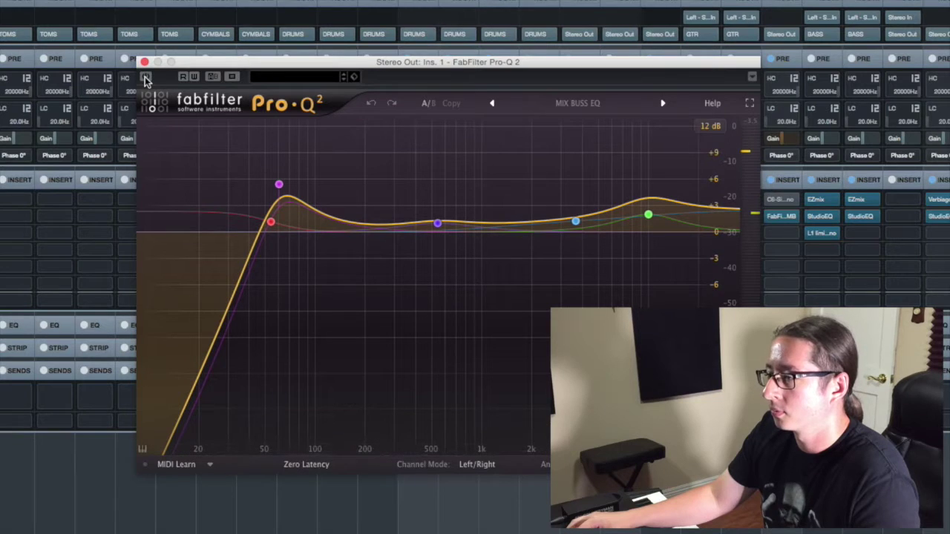
left_click(146, 77)
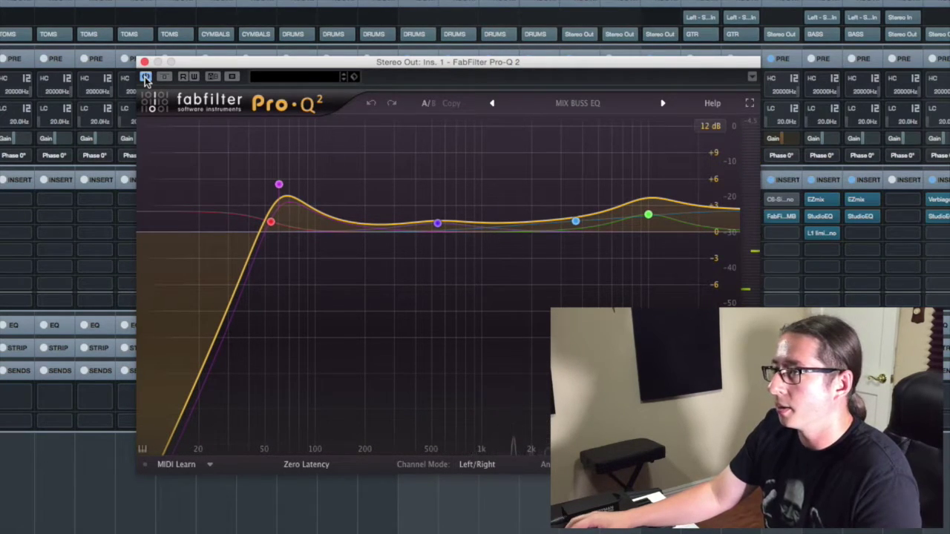
left_click(144, 61)
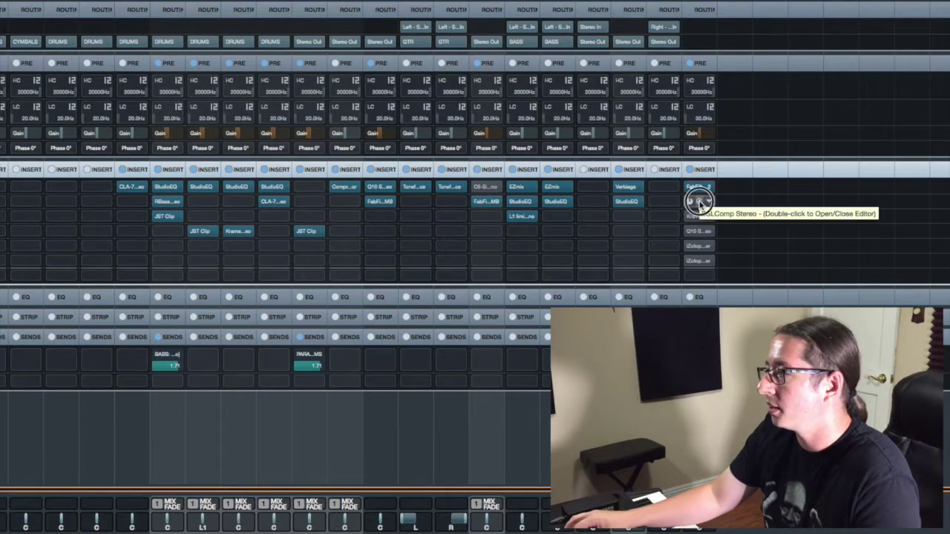
Step: Open the SSLComp compressor in the stereo output's second insert and take it out of bypass
double_click(700, 202)
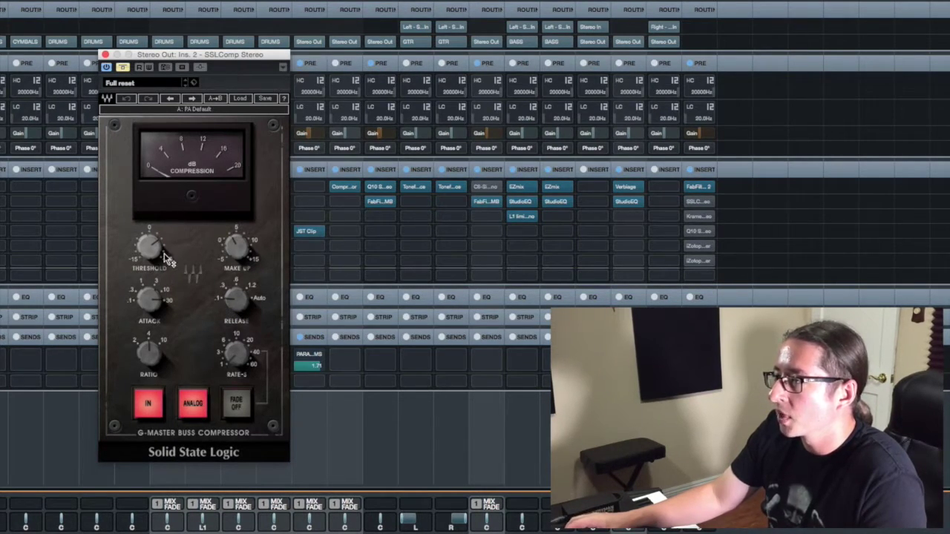
mouse_move(167, 257)
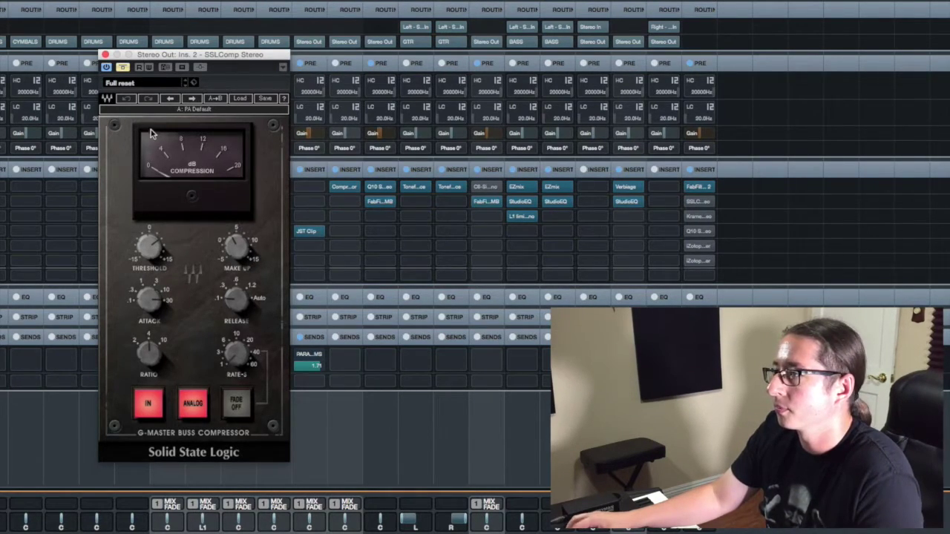
left_click(690, 202)
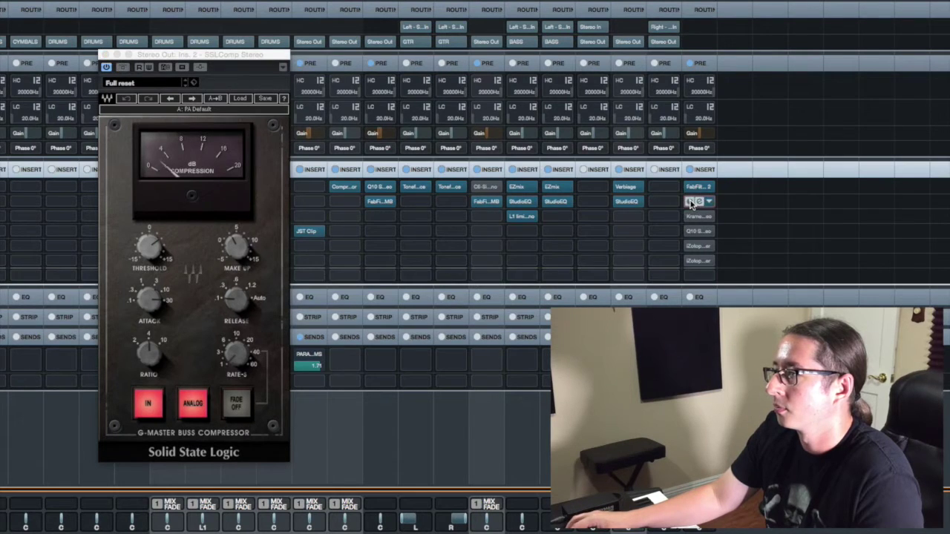
Step: Adjust the SSL compressor's threshold during playback, sweeping it down to heavy compression and back up to light gain reduction
left_click(156, 259)
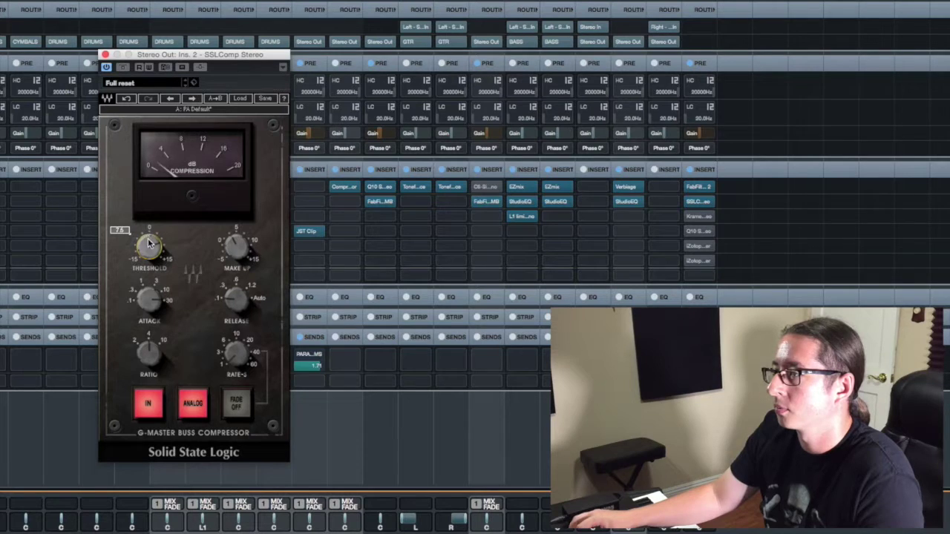
left_click_drag(150, 246, 149, 239)
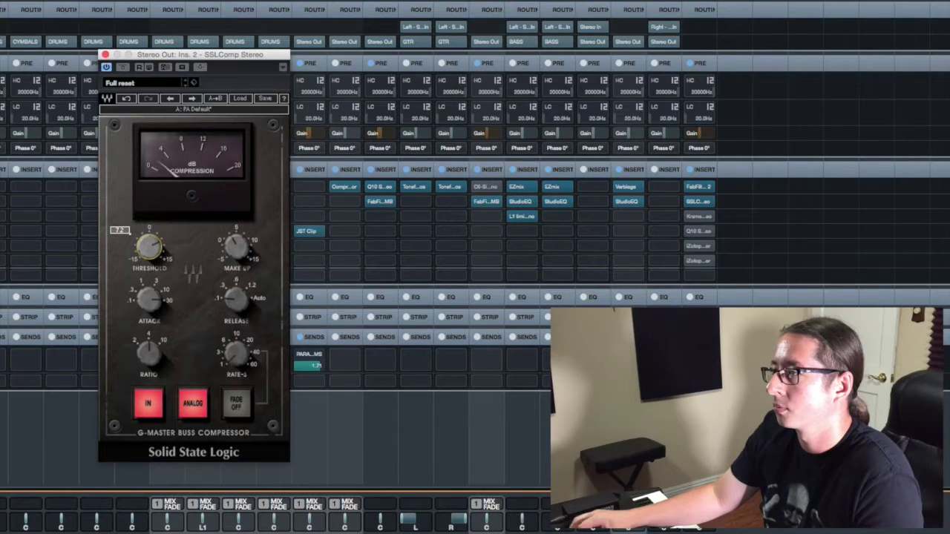
left_click_drag(150, 244, 149, 288)
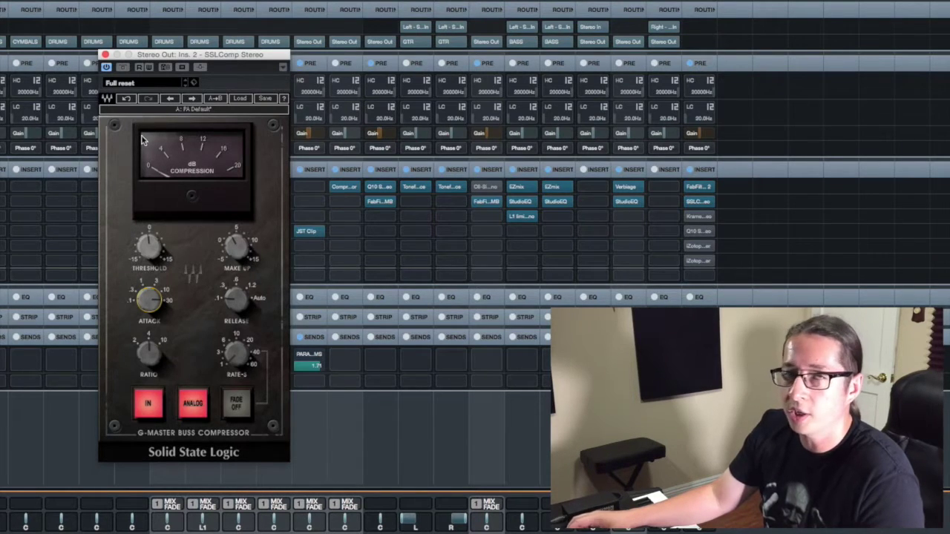
mouse_move(152, 244)
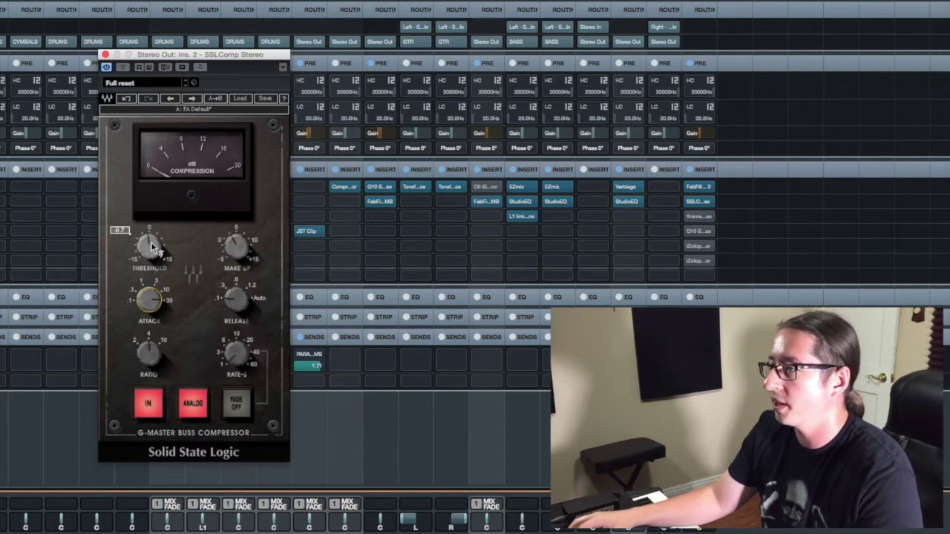
scroll(149, 247, "down", 10)
scroll(149, 247, "up", 8)
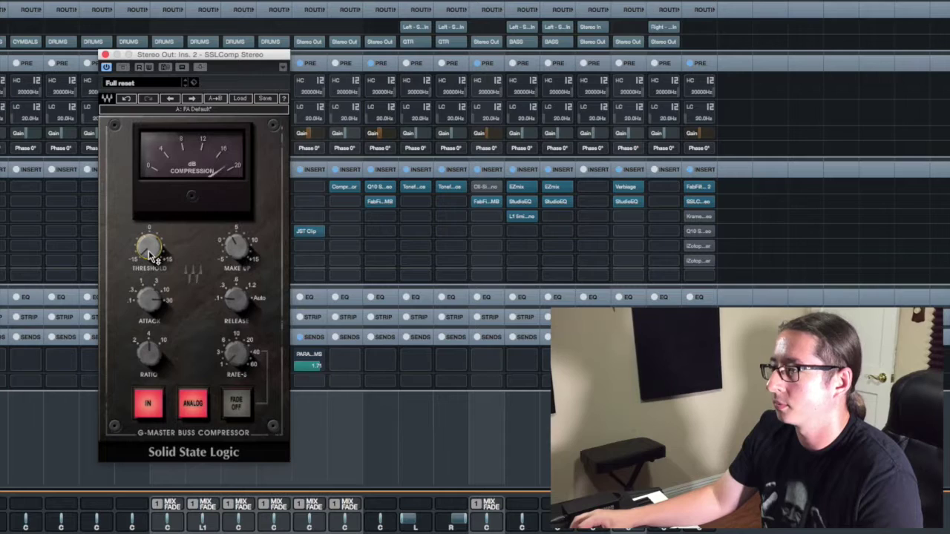
left_click_drag(153, 250, 153, 234)
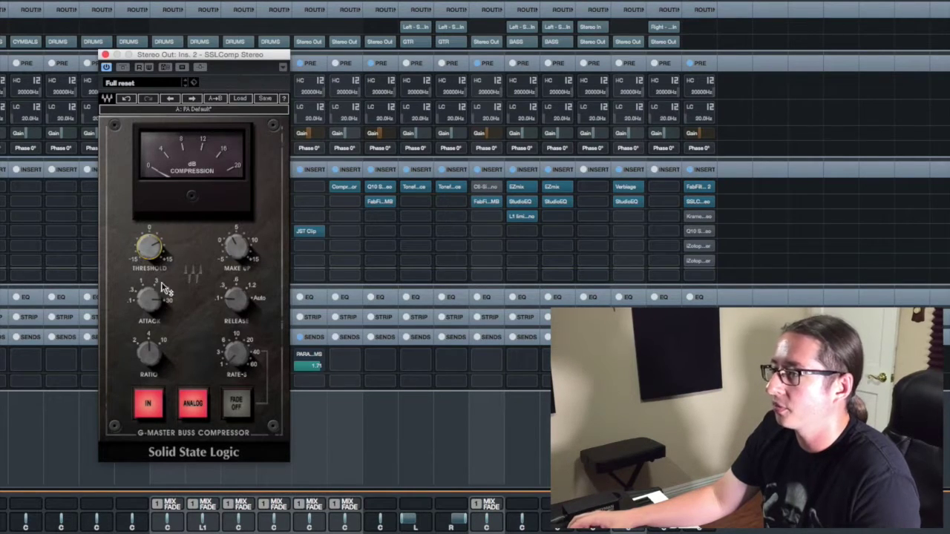
left_click(106, 57)
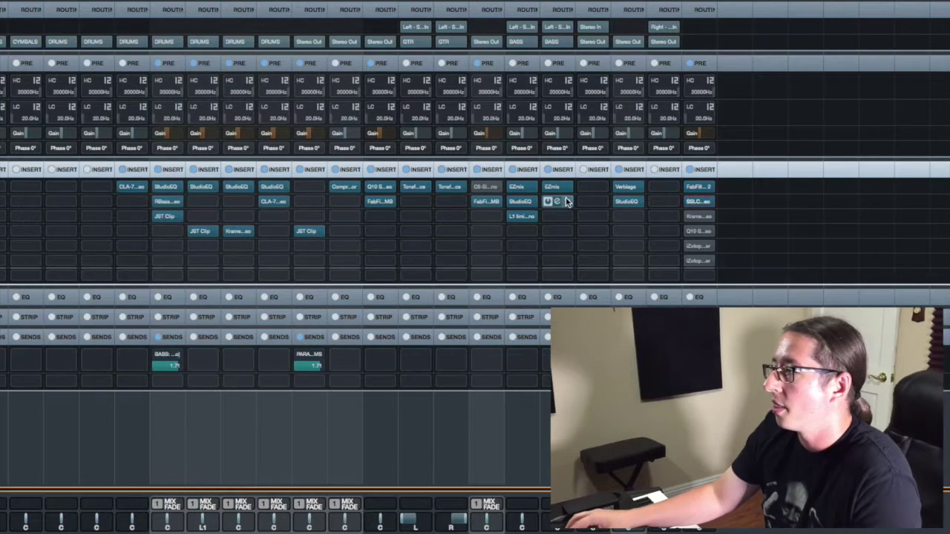
Step: Take the Kramer Tape plug-in in the stereo output's third insert out of bypass and compare the playing mix with it off and on
left_click(769, 180)
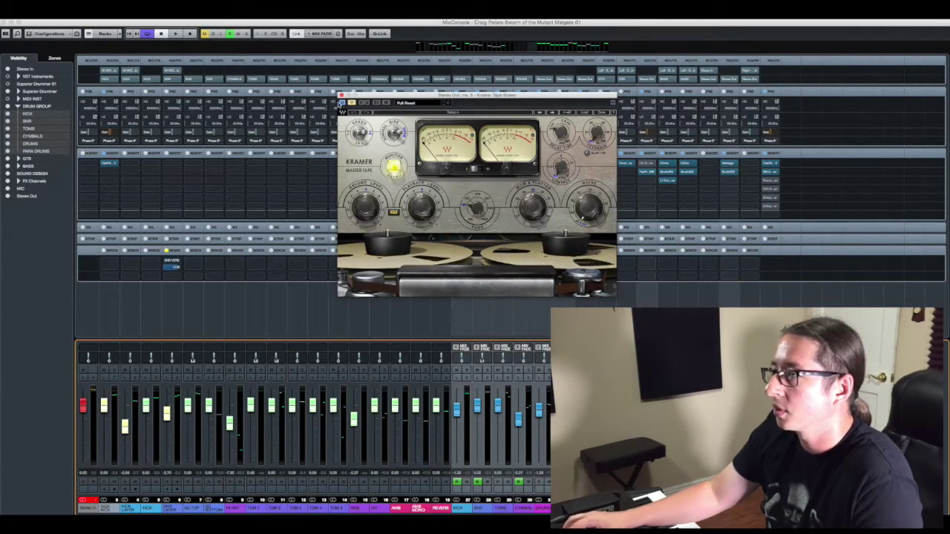
key("space")
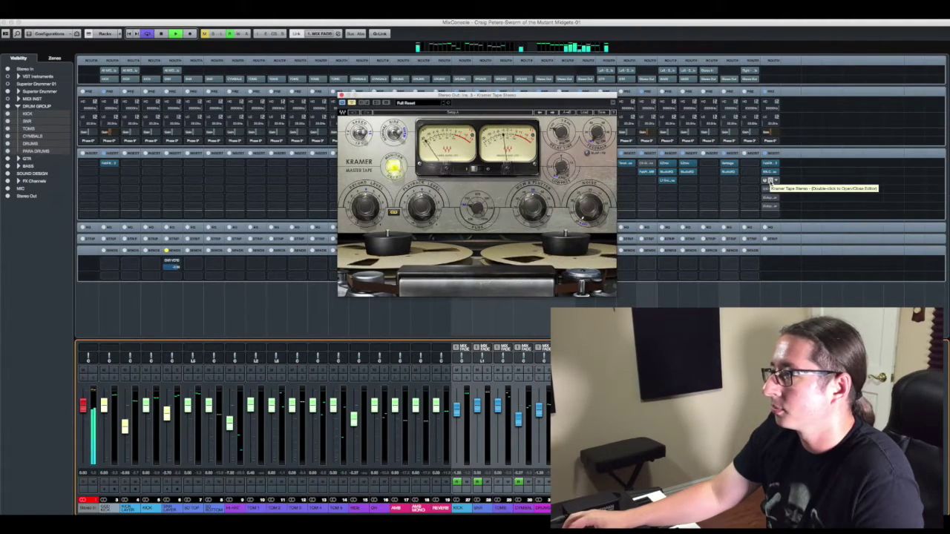
double_click(770, 181)
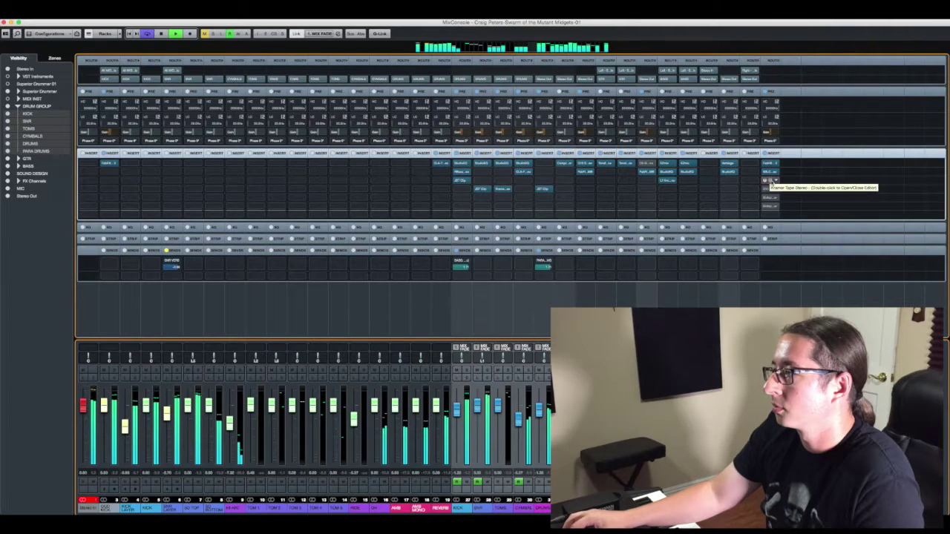
double_click(769, 181)
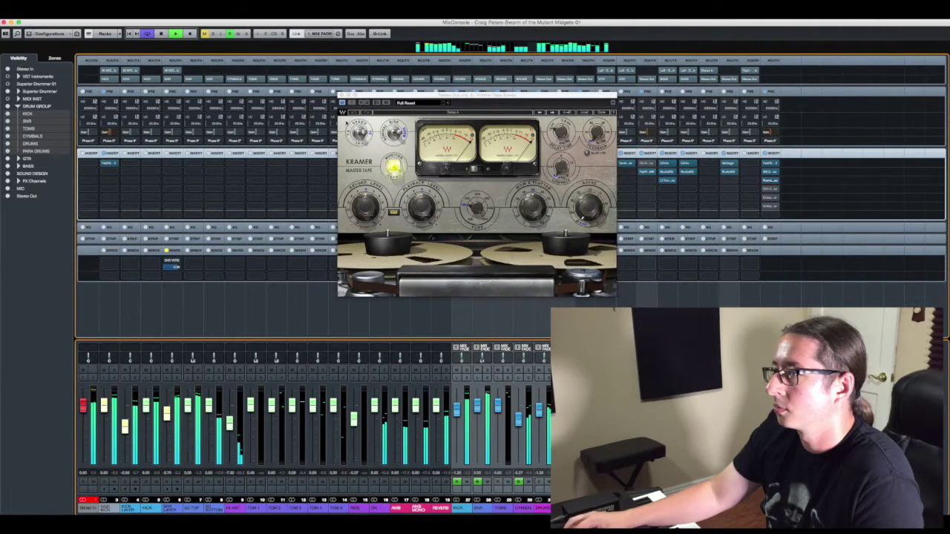
left_click(342, 104)
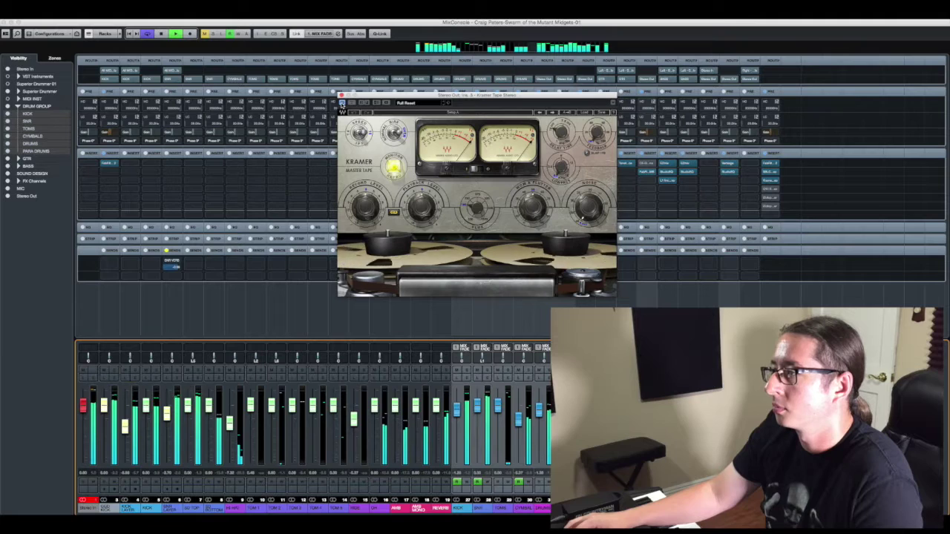
key("space")
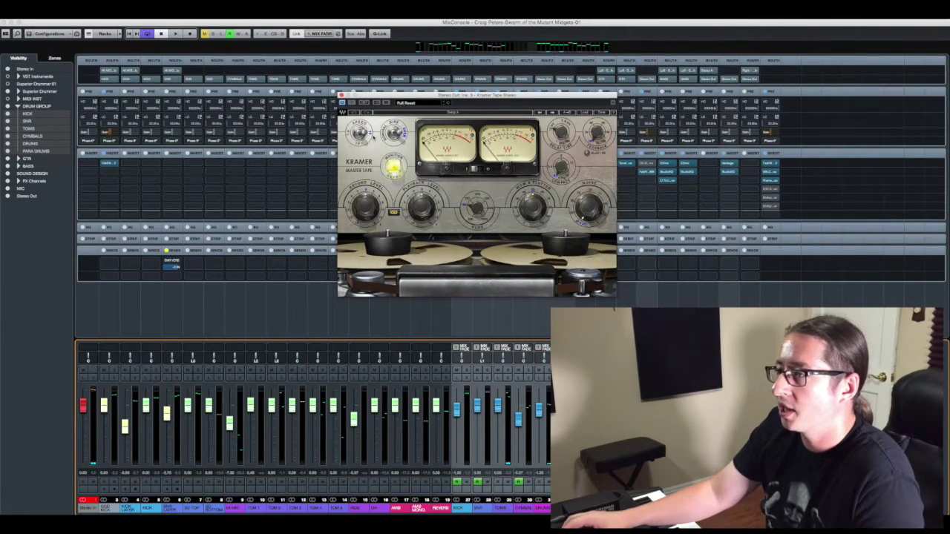
mouse_move(477, 211)
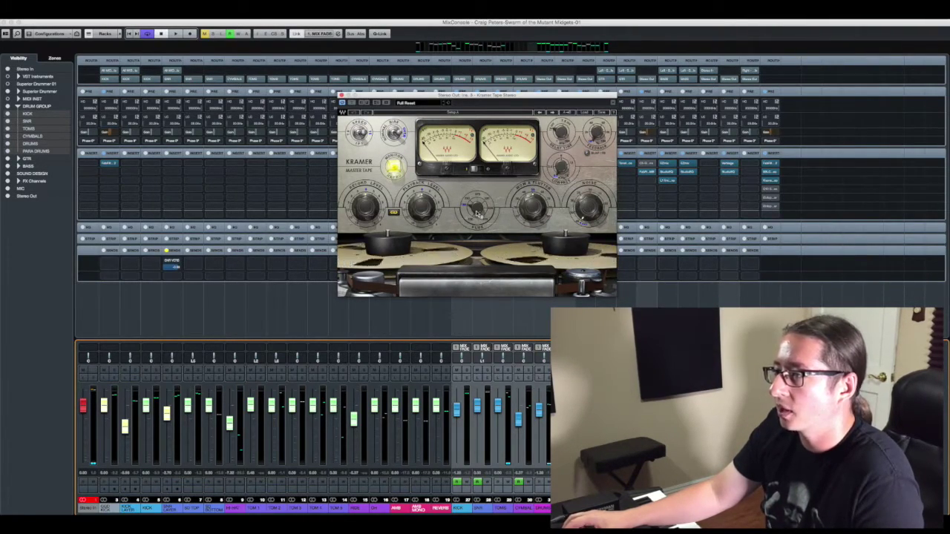
left_click(342, 95)
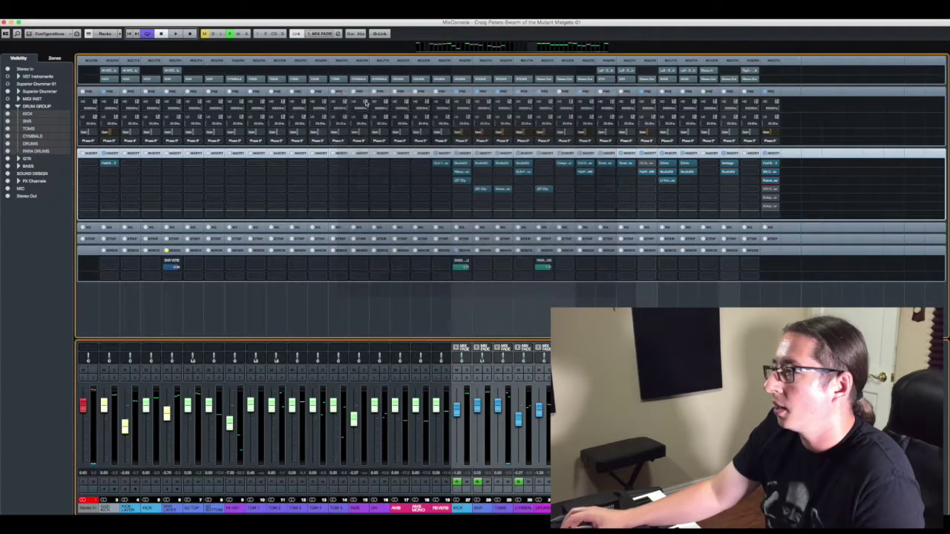
Step: Take the Q10 equalizer in the stereo output's fourth insert out of bypass and compare the mix with it off and on
left_click(768, 190)
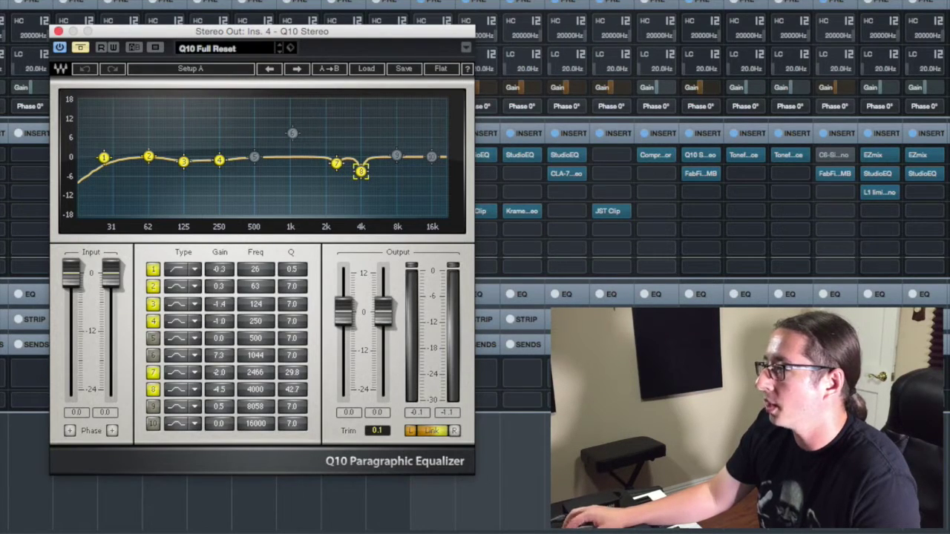
left_click(944, 210)
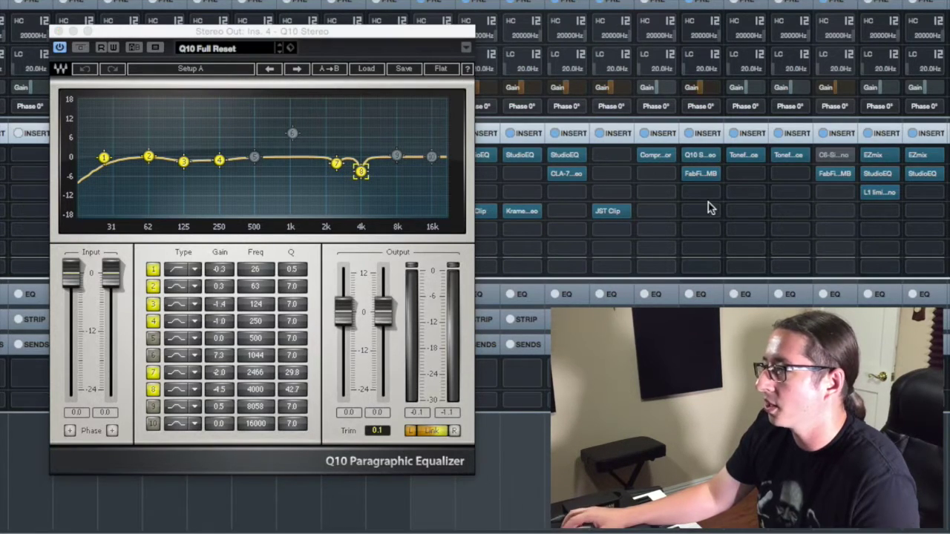
left_click(59, 49)
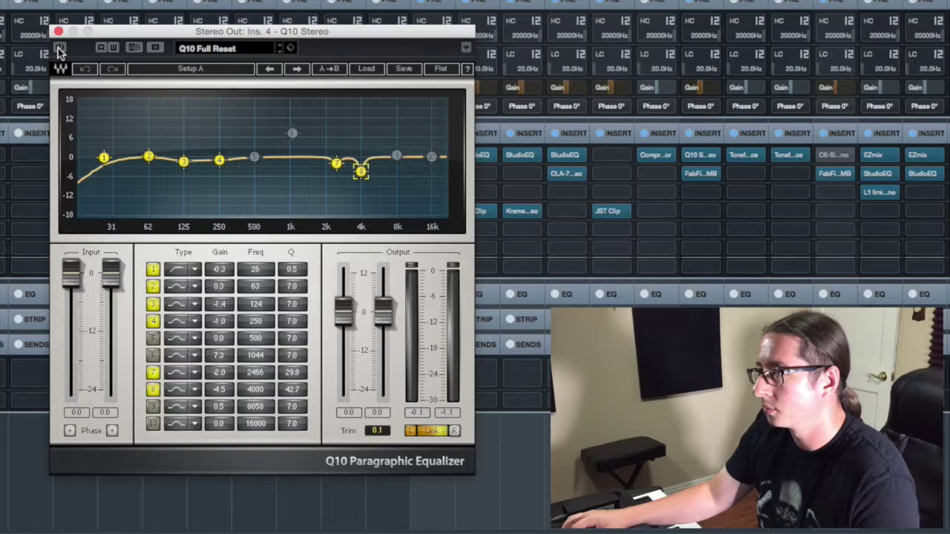
left_click(59, 49)
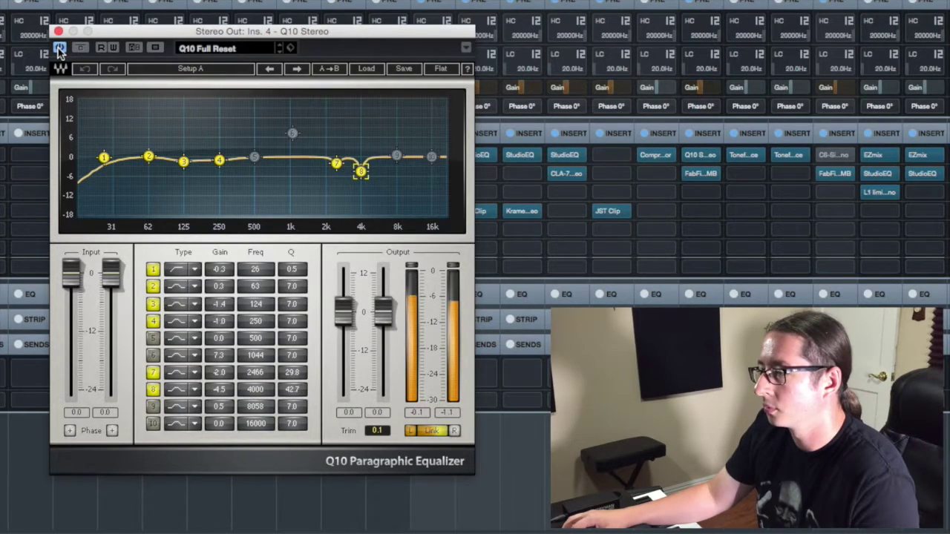
left_click(60, 49)
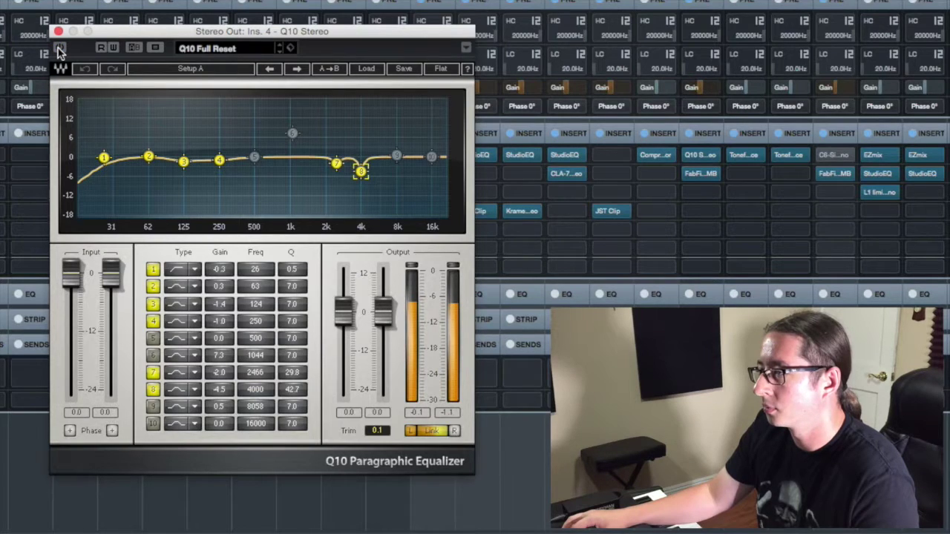
left_click(60, 49)
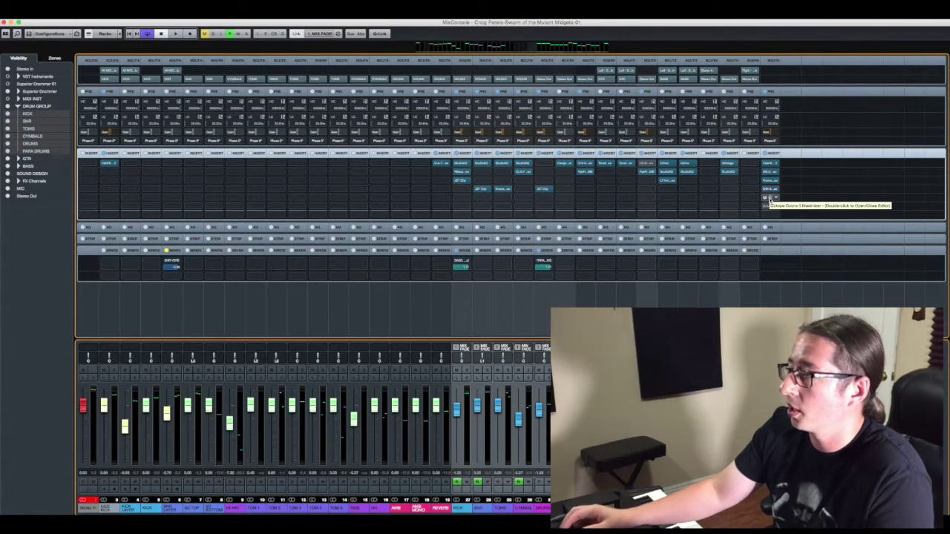
Step: Open the Ozone 5 Maximizers in the stereo output's fifth and sixth inserts and arrange their windows side by side
left_click(770, 199)
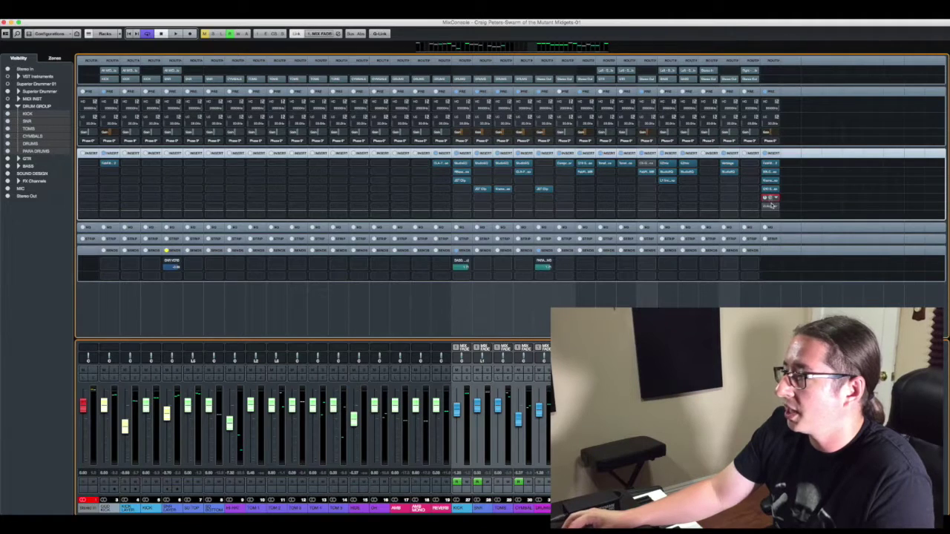
left_click(772, 205)
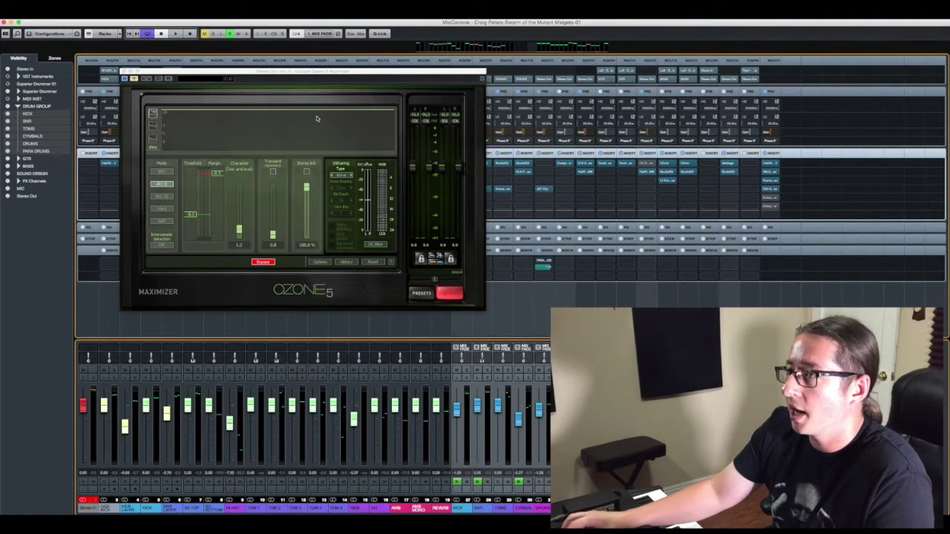
left_click_drag(289, 72, 278, 78)
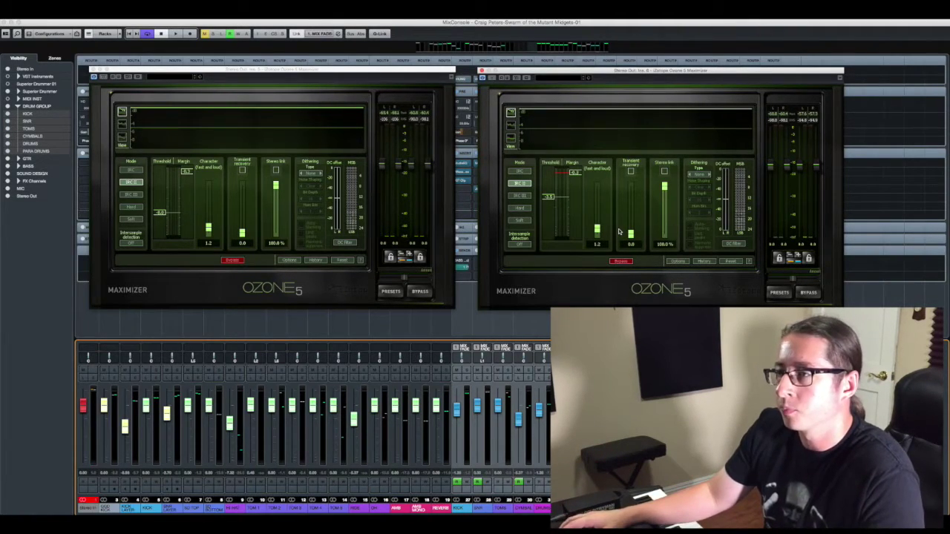
Step: Close the sixth insert's Maximizer window and compare the playing mix with the fifth insert's Maximizer off and on
left_click(481, 71)
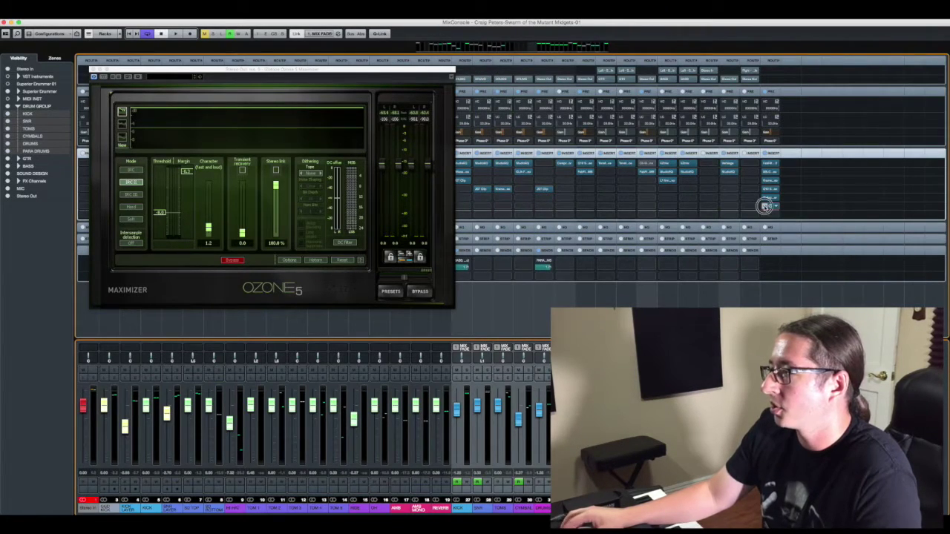
left_click(131, 71)
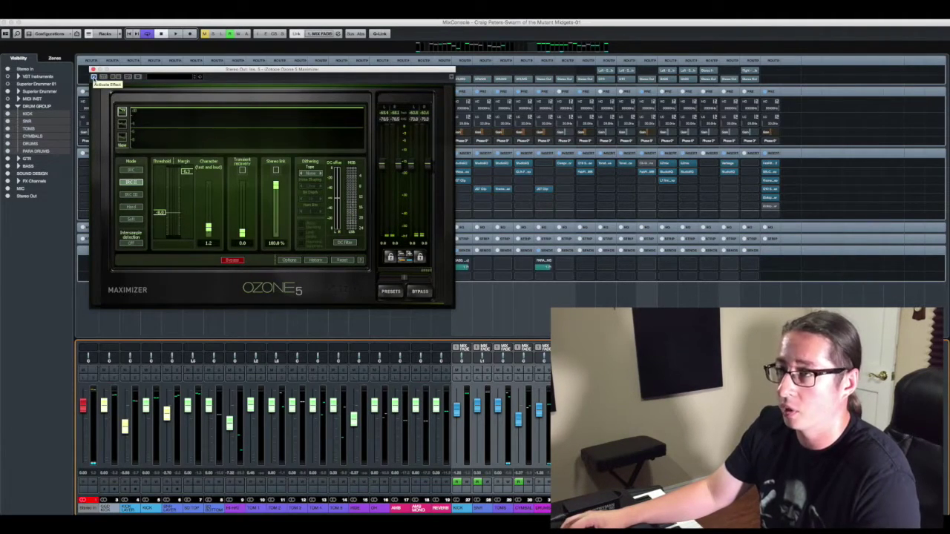
key("space")
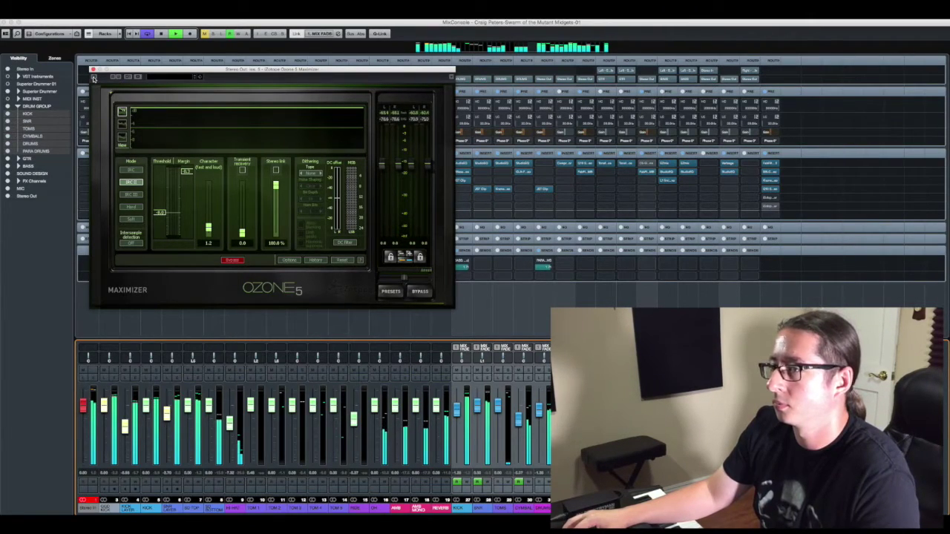
left_click(93, 78)
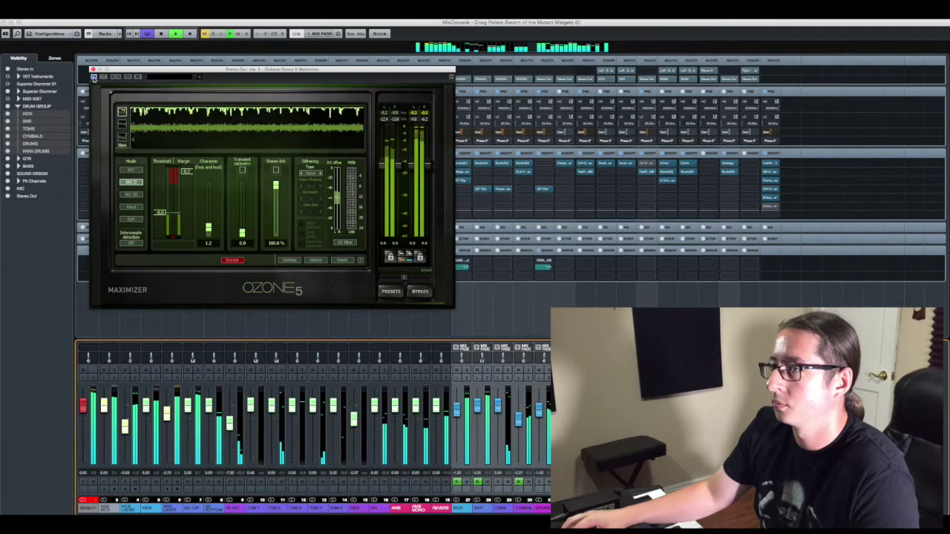
key("space")
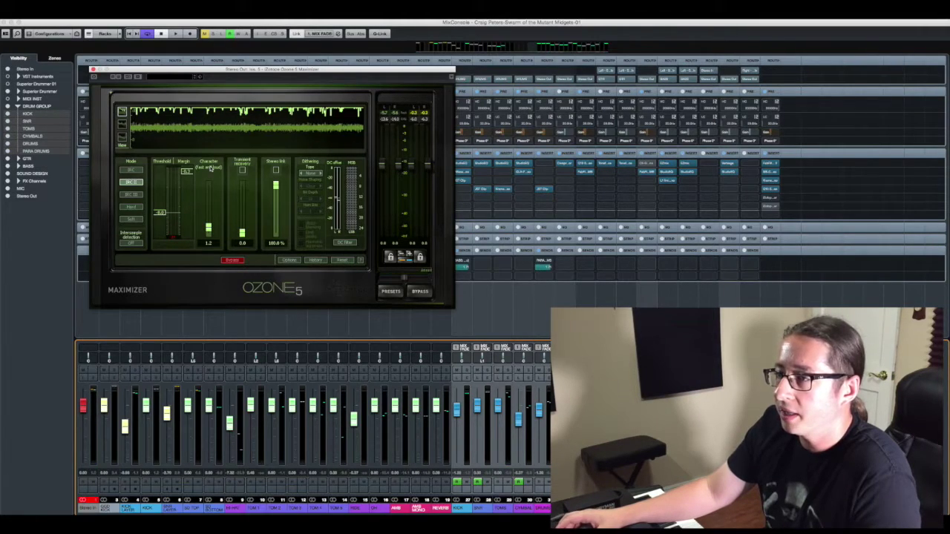
Step: Set the Character of the fifth insert's Maximizer to 1.0
double_click(208, 245)
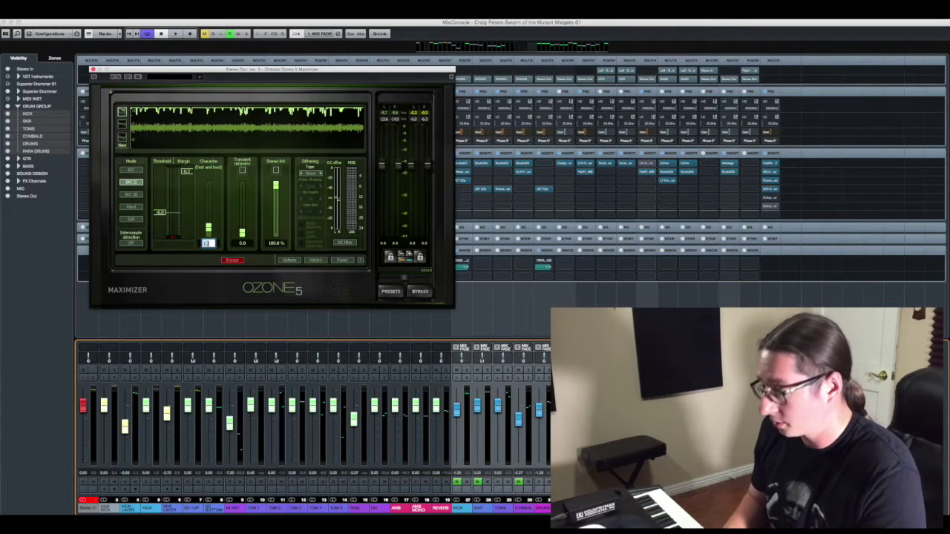
type("1")
key("Return")
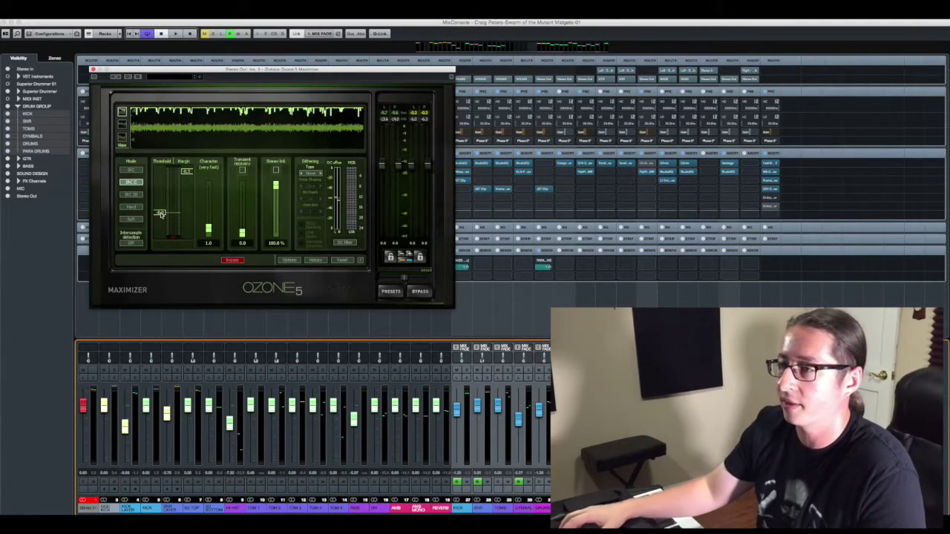
Step: Raise the fifth-insert Maximizer's threshold to 0.0, then lower it gradually during playback until the limiter visibly reduces the peaks
left_click_drag(161, 214, 159, 173)
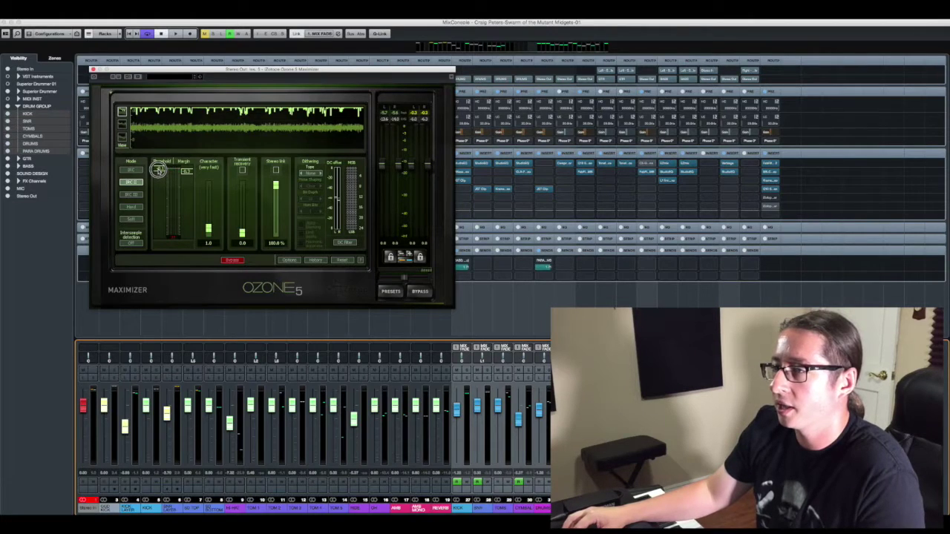
key("space")
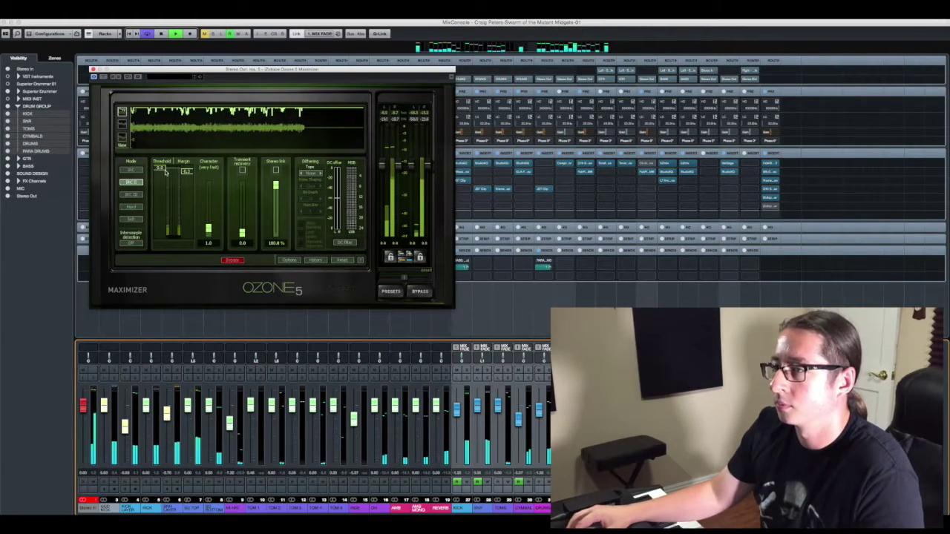
left_click_drag(161, 167, 158, 214)
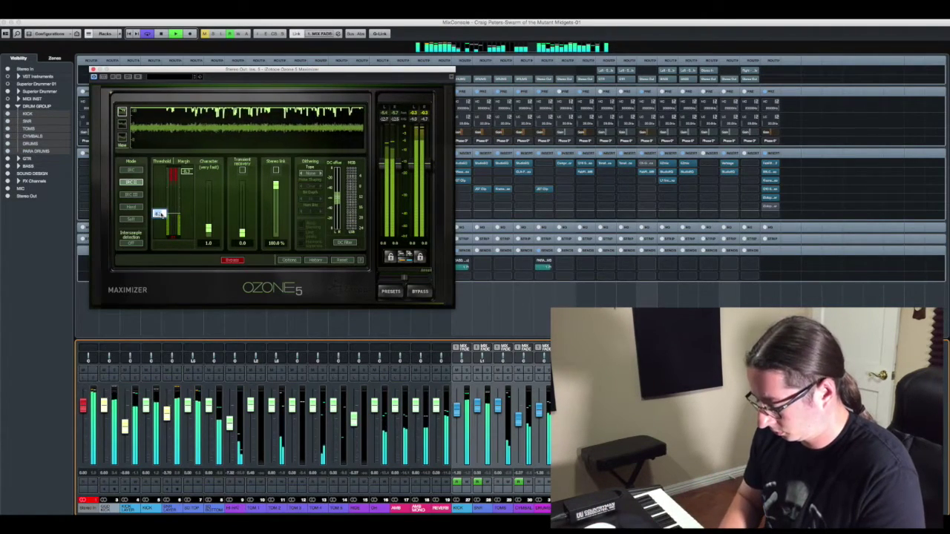
key("space")
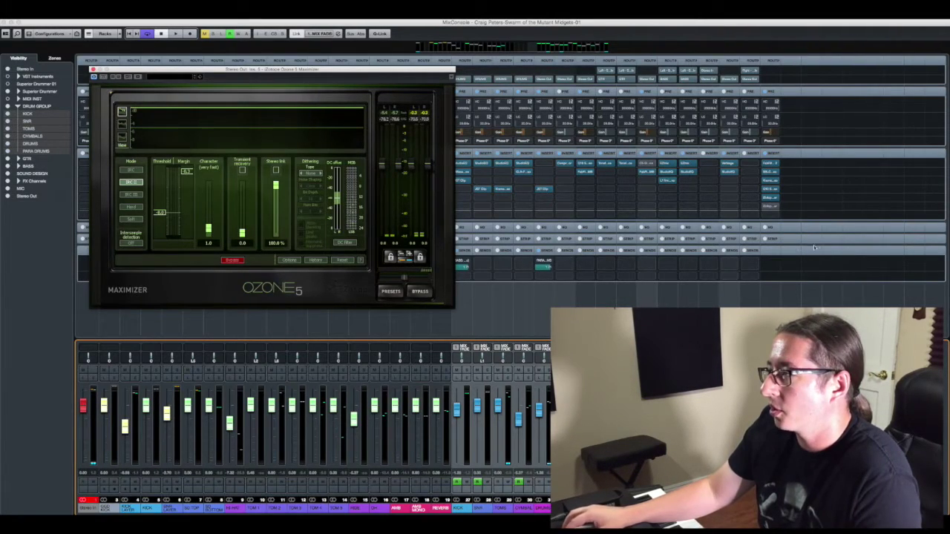
Step: Reopen the sixth insert's Maximizer beside the first one and set its Character to 1.0
left_click(770, 206)
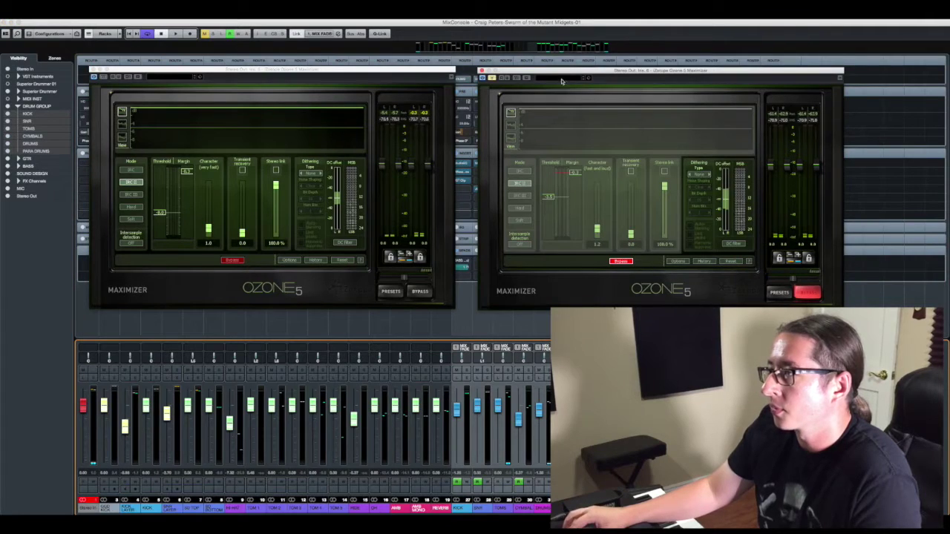
mouse_move(554, 71)
left_mouse_down()
mouse_move(349, 90)
mouse_move(612, 70)
mouse_move(552, 68)
left_mouse_up()
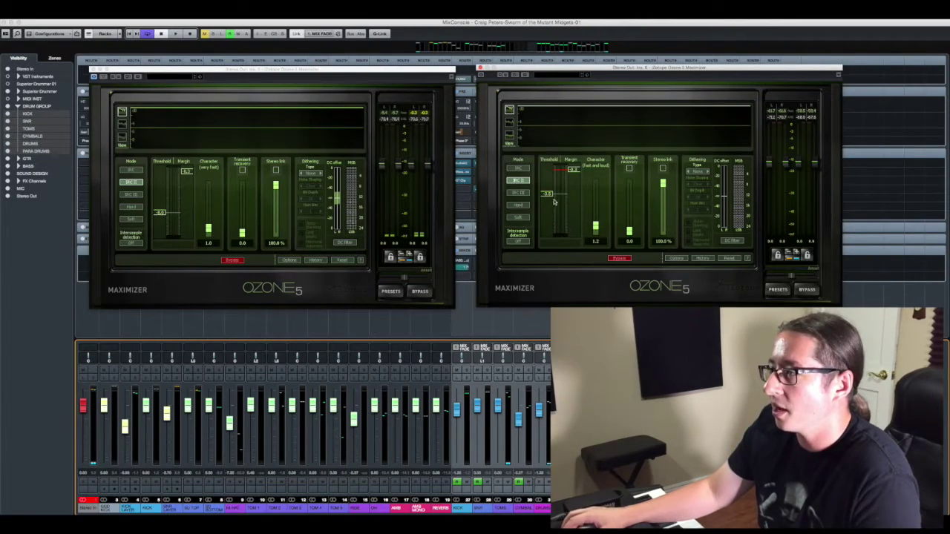
left_click(596, 241)
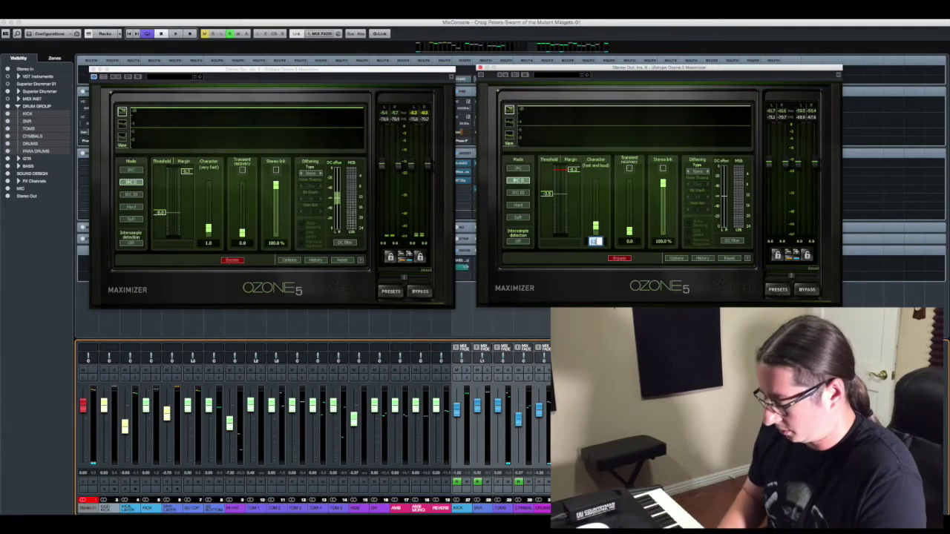
type("1")
key("Return")
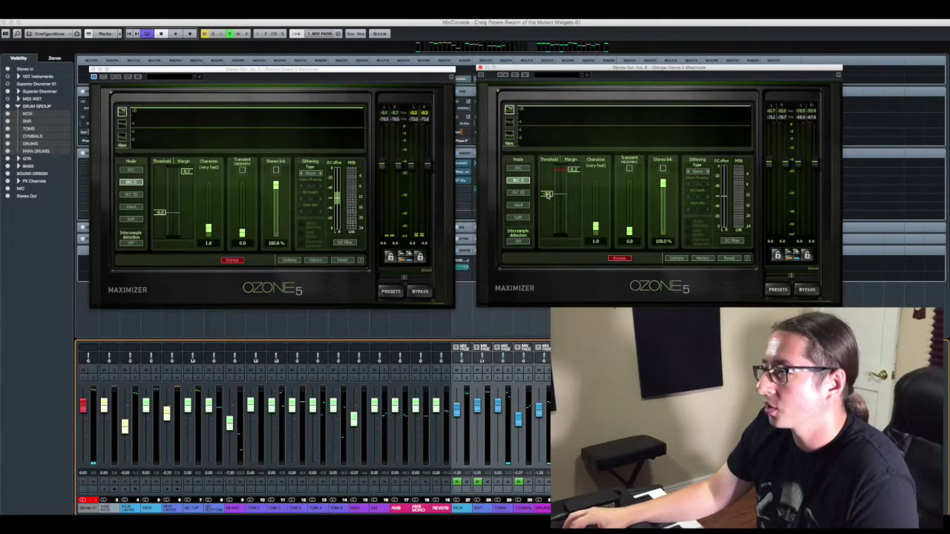
Step: Set the threshold of the sixth insert's Maximizer to 0.0
left_click_drag(549, 196, 546, 170)
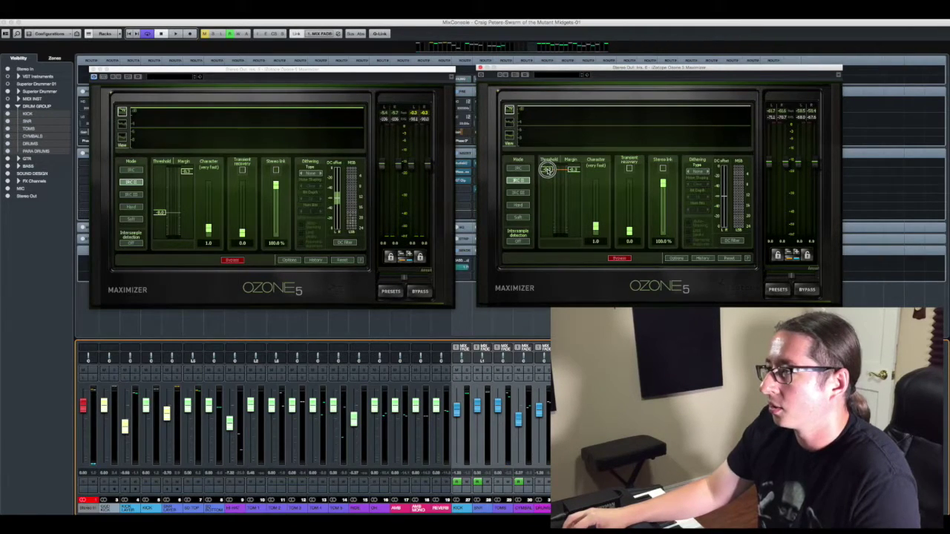
double_click(547, 171)
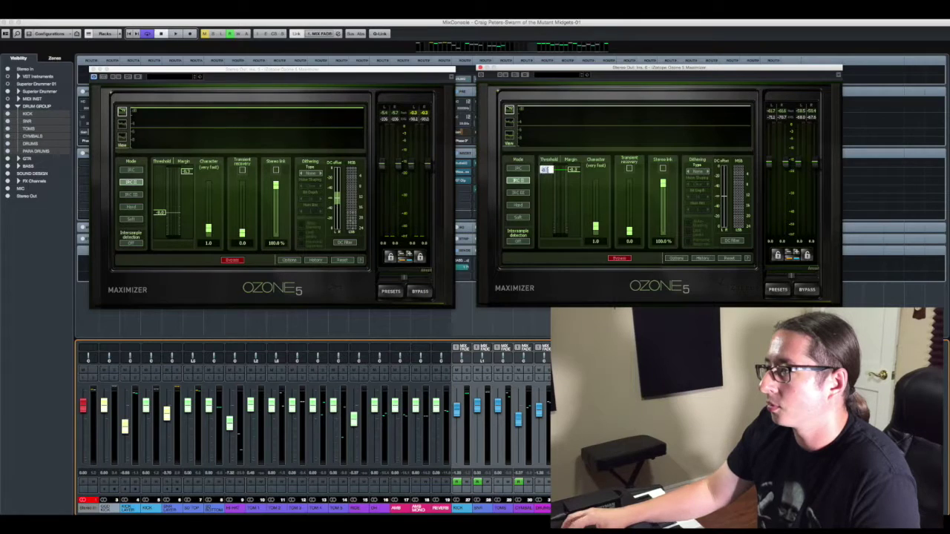
type("0")
key("Return")
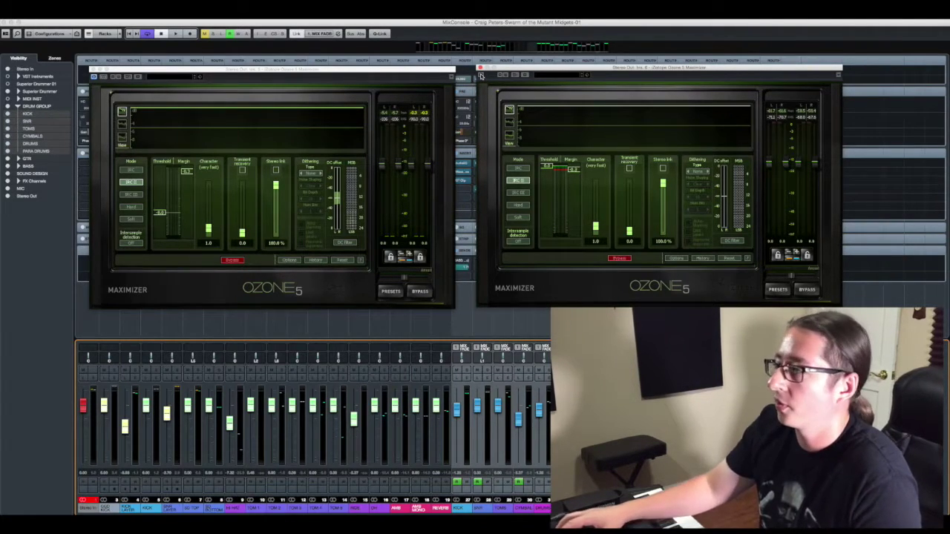
Step: Play the mix with the sixth-insert Maximizer activated and lower its threshold gradually for further limiting before stopping playback
key("space")
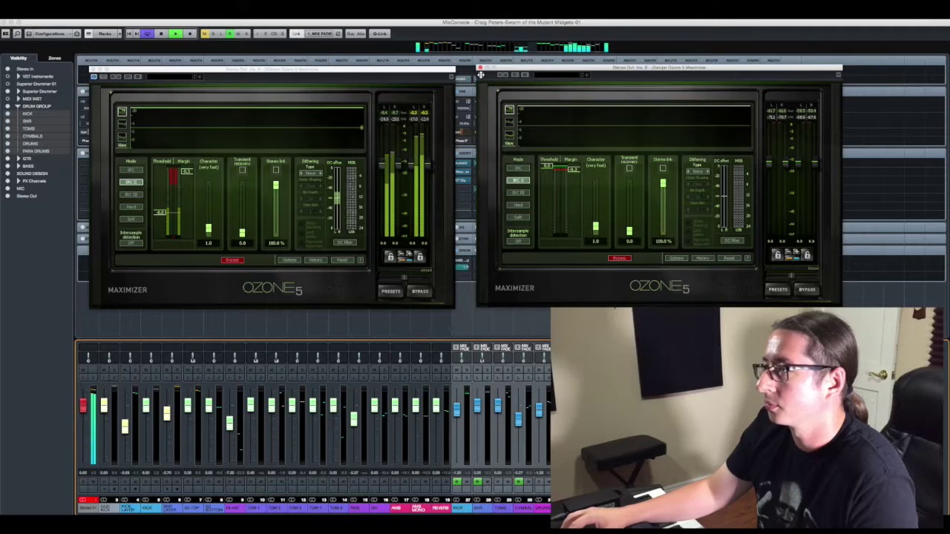
left_click(546, 168)
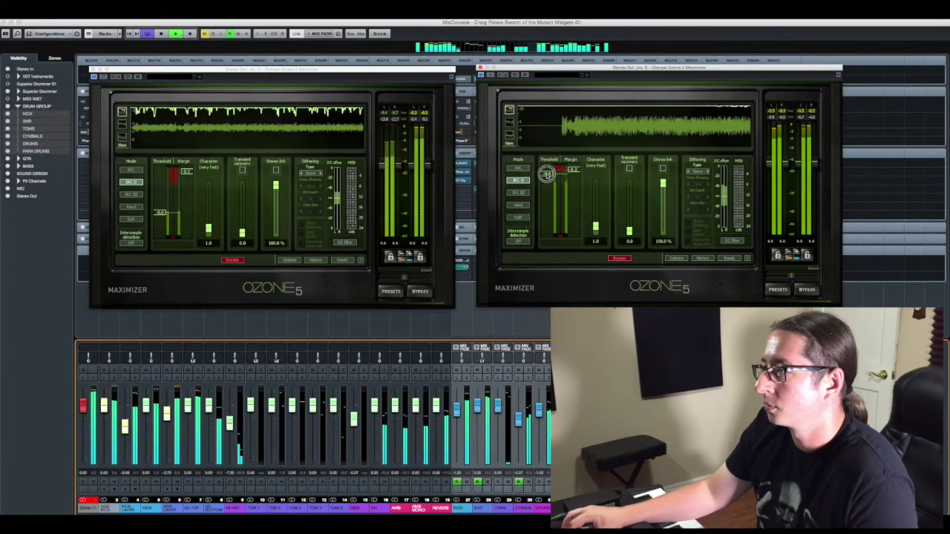
left_click_drag(547, 176, 551, 196)
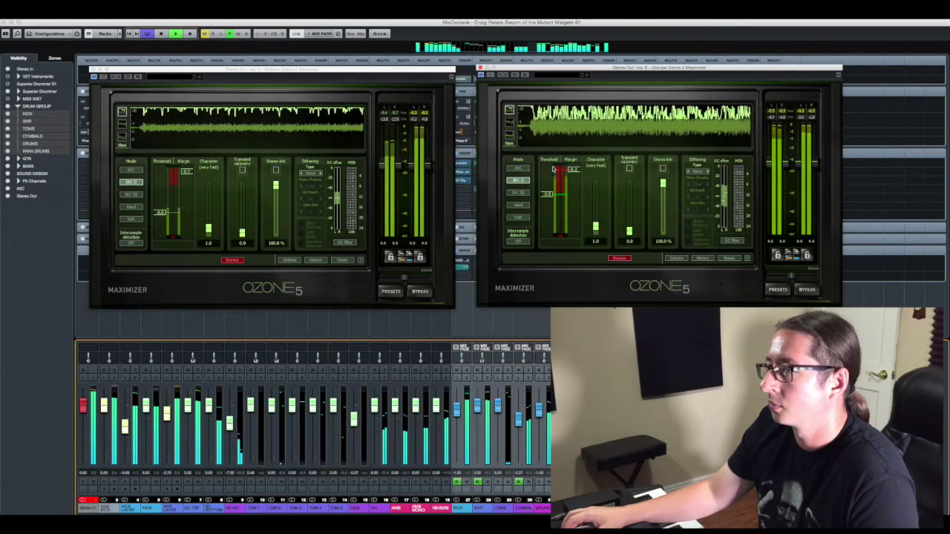
key("space")
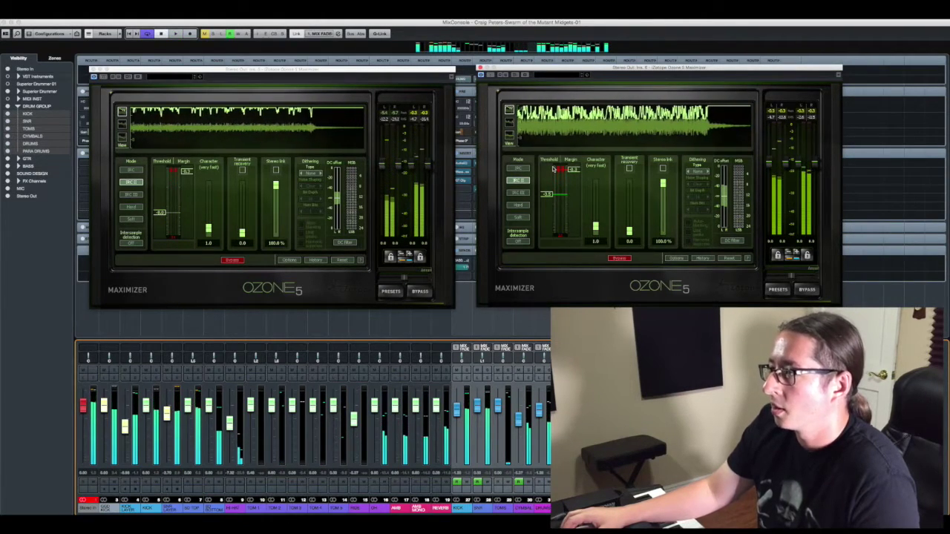